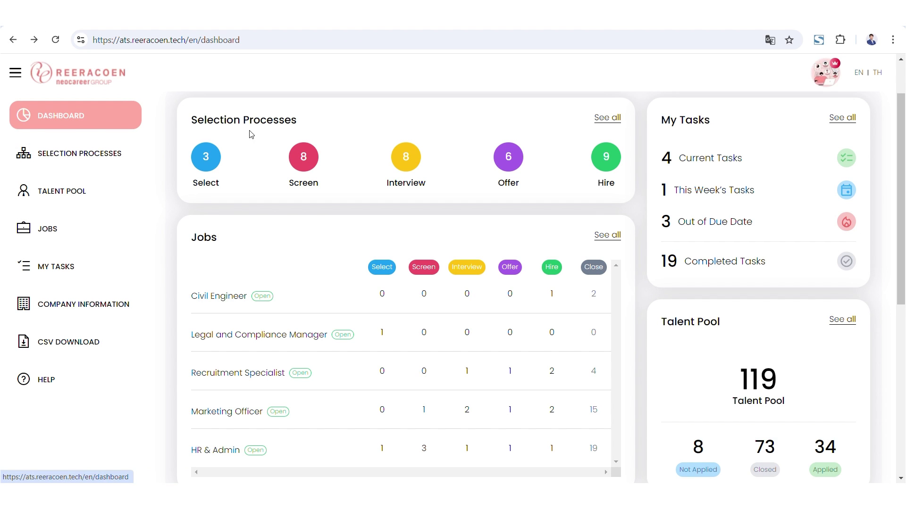
Open the Test ATSW card from the Civil Engineer job's Talents list.
scroll(395, 277, "down", 1)
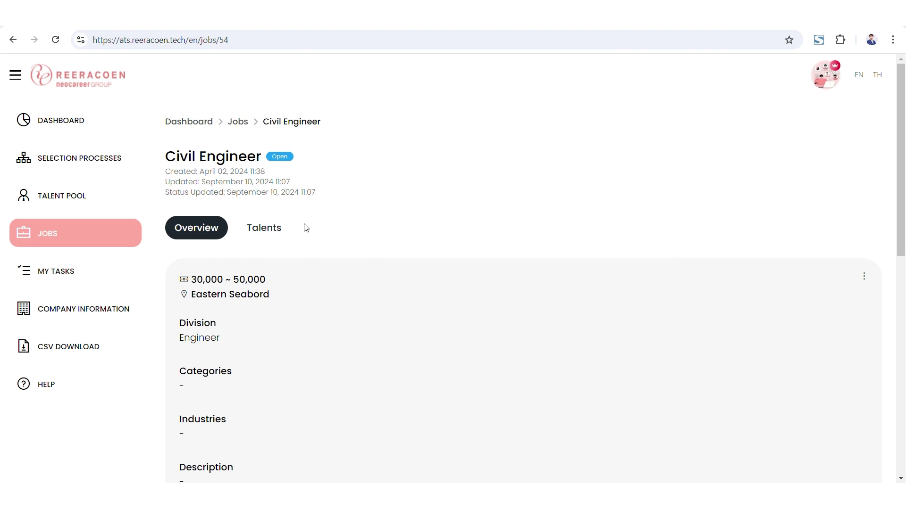
left_click(274, 235)
scroll(434, 266, "down", 2)
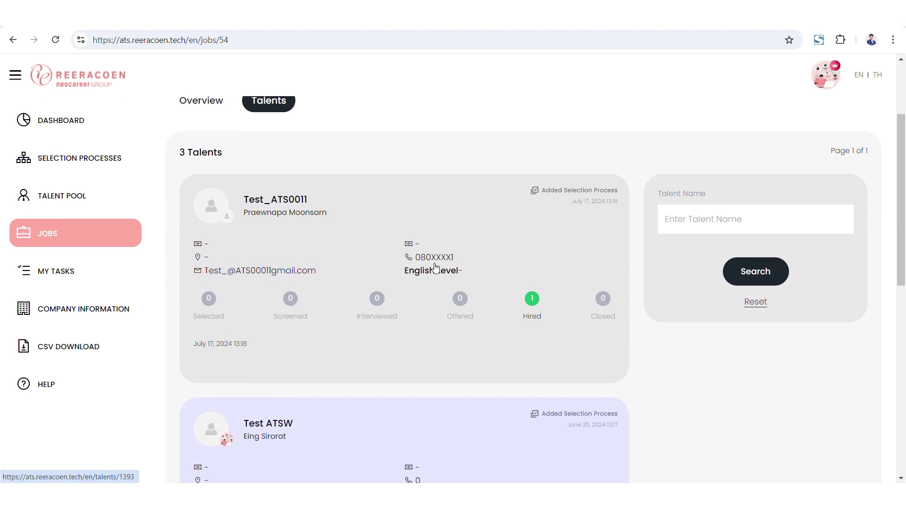
scroll(435, 265, "down", 3)
scroll(435, 267, "down", 2)
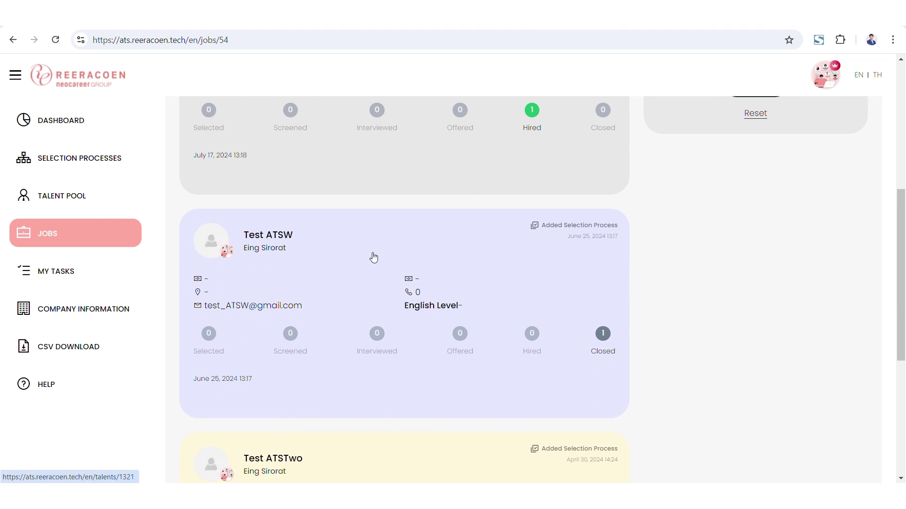
left_click(451, 211)
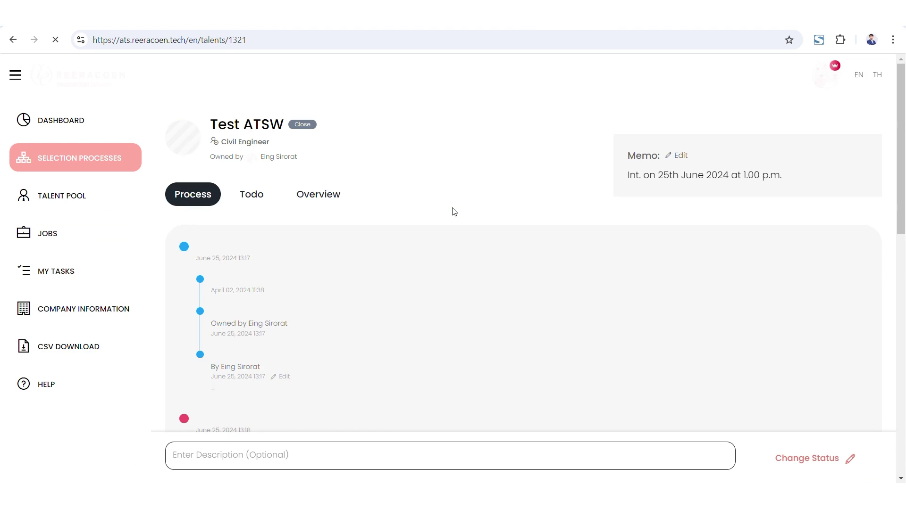
scroll(475, 196, "down", 2)
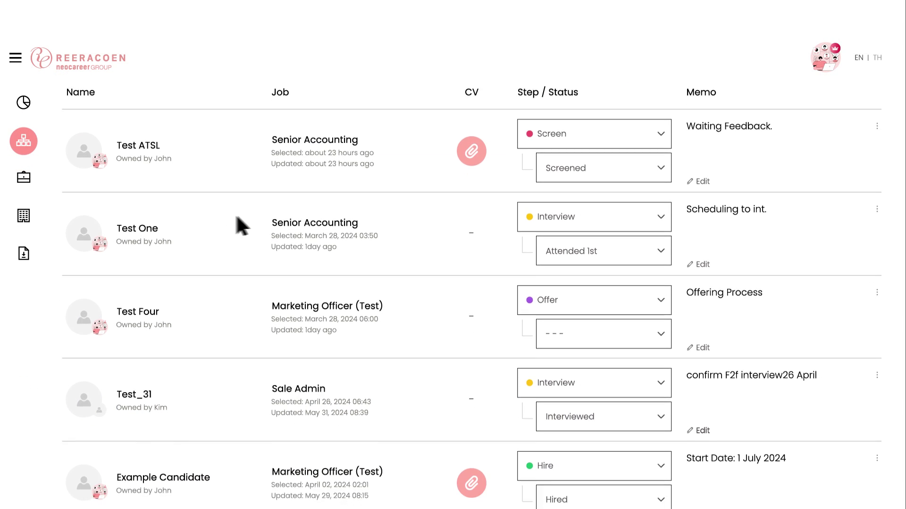
Move Test 19 to the Offer step and save.
scroll(399, 220, "down", 5)
scroll(399, 221, "down", 5)
left_click(649, 202)
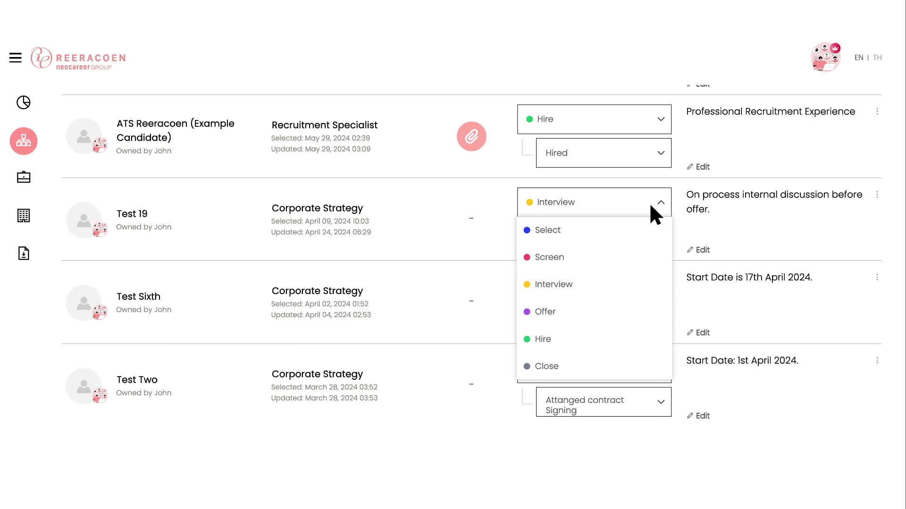
left_click(650, 309)
left_click(646, 260)
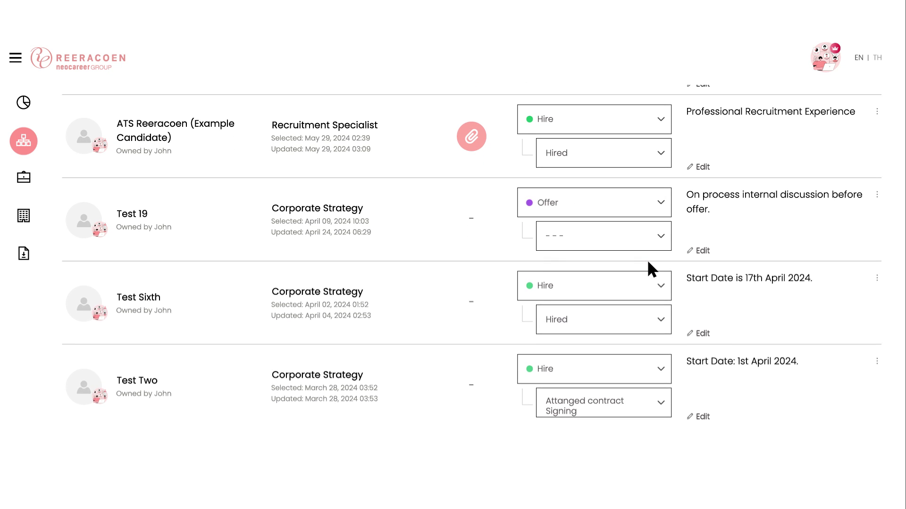
Move Test ATSL to the Interview step with sub-status Arranged 2nd and save.
scroll(648, 262, "up", 5)
scroll(635, 210, "up", 3)
left_click(620, 152)
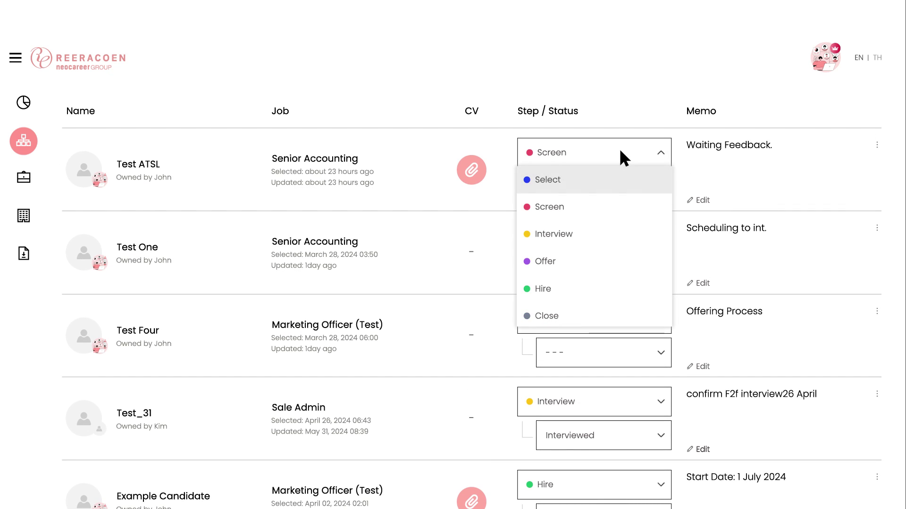
left_click(620, 234)
left_click(633, 185)
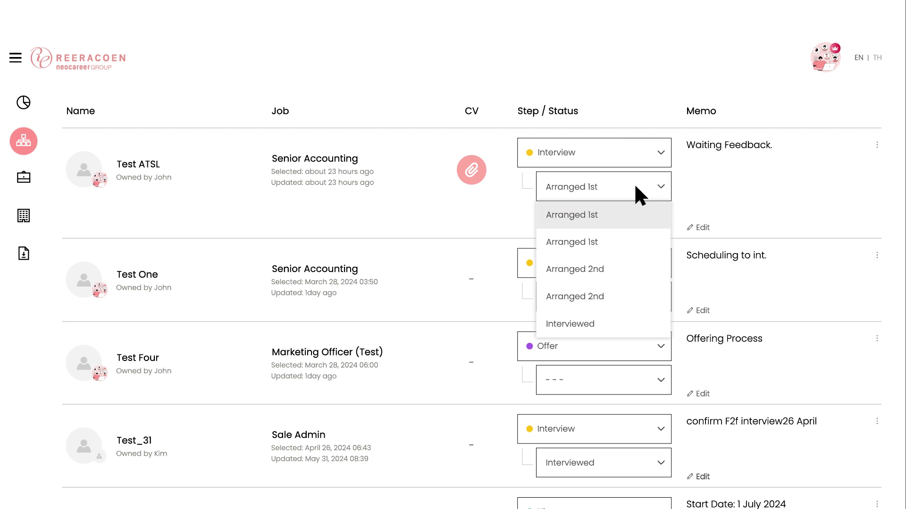
left_click(639, 270)
left_click(644, 214)
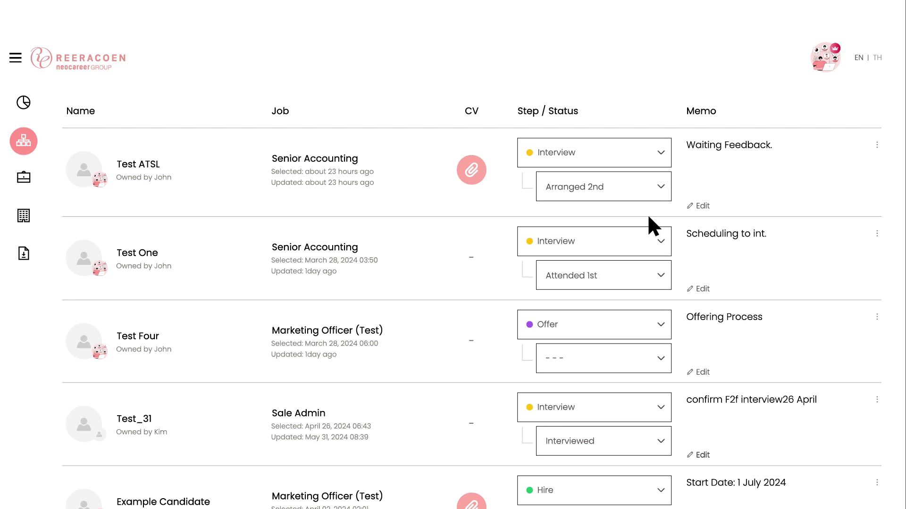
scroll(647, 213, "down", 6)
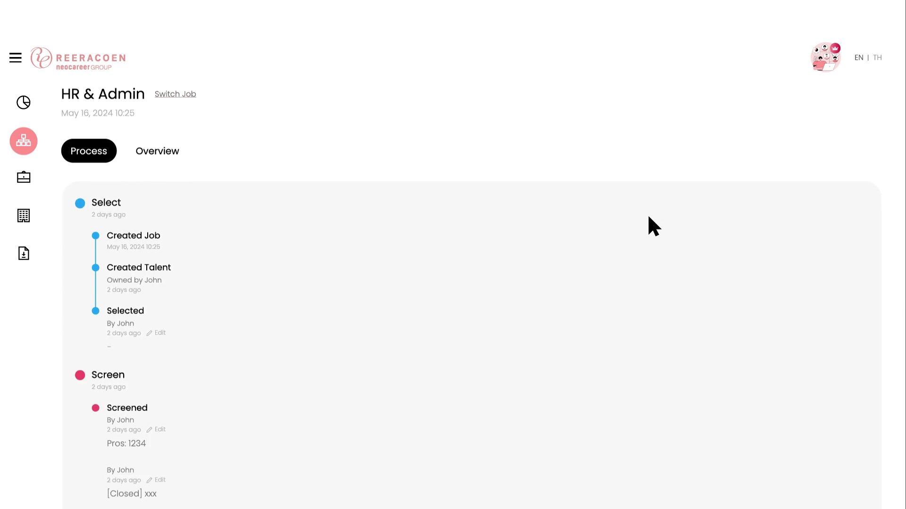
scroll(648, 214, "down", 1)
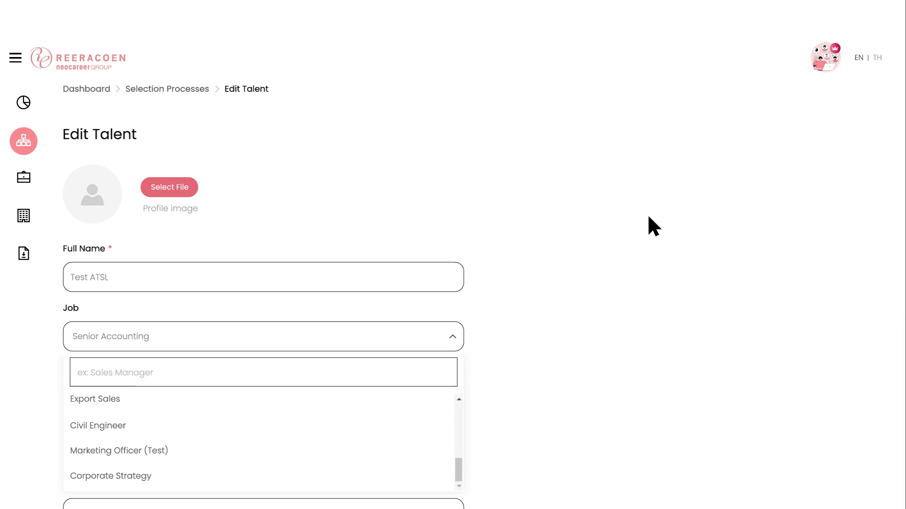
scroll(511, 210, "down", 5)
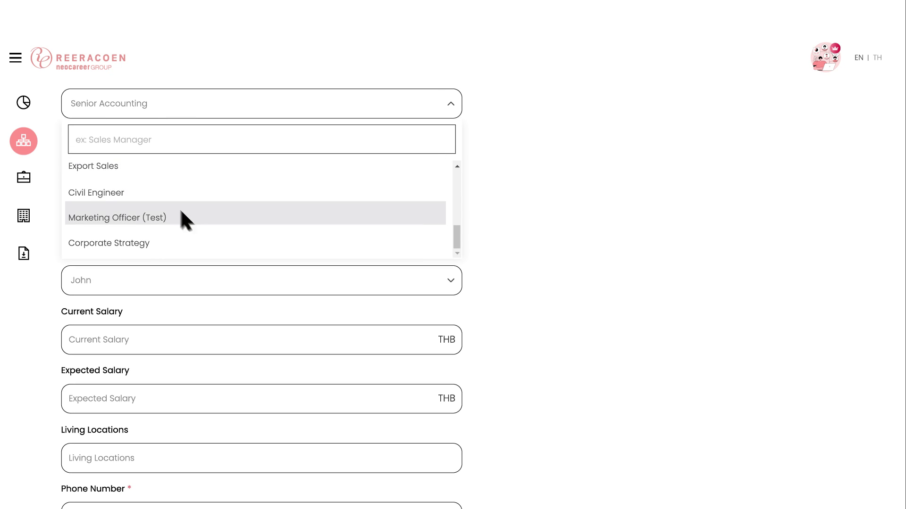
scroll(460, 267, "down", 3)
scroll(560, 267, "down", 7)
scroll(561, 267, "down", 7)
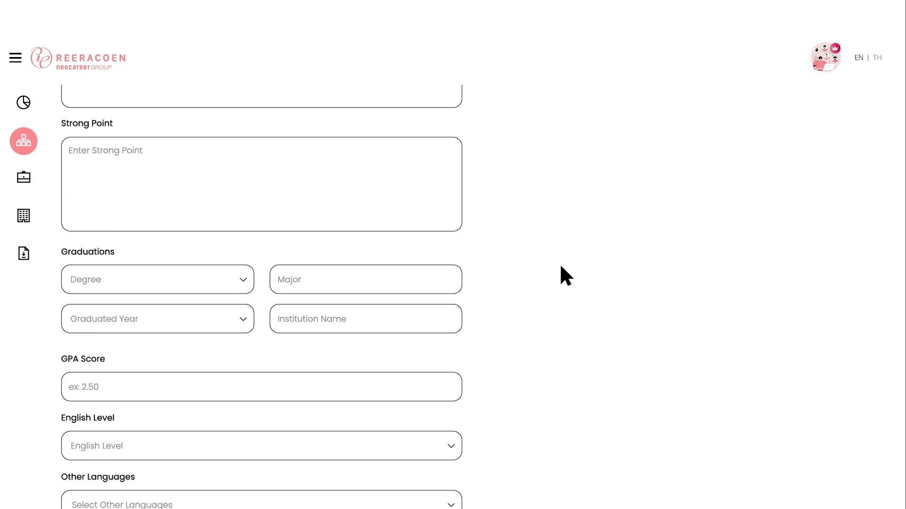
scroll(561, 267, "down", 7)
scroll(560, 264, "down", 3)
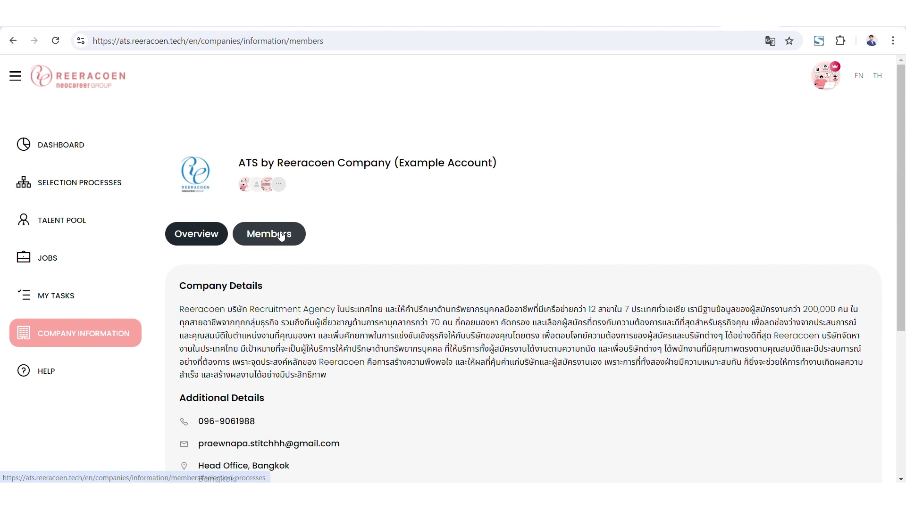
On the Members tab, switch the member's Role from Admin to Member.
left_click(282, 235)
scroll(439, 262, "down", 1)
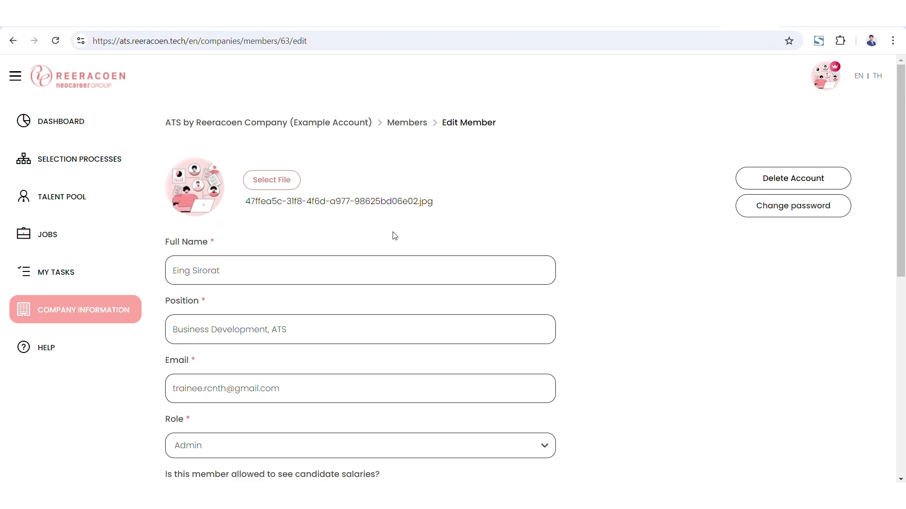
scroll(394, 236, "down", 1)
scroll(394, 236, "down", 2)
scroll(394, 236, "down", 1)
scroll(393, 236, "down", 1)
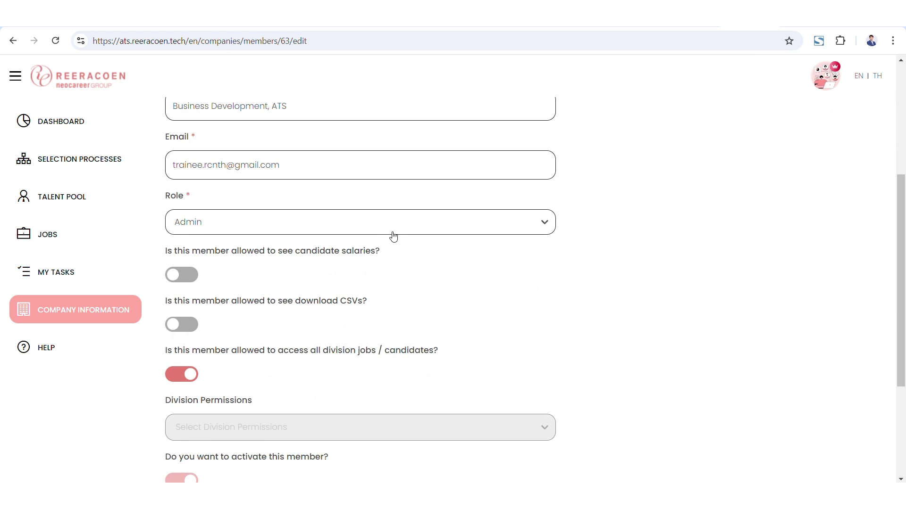
left_click(380, 231)
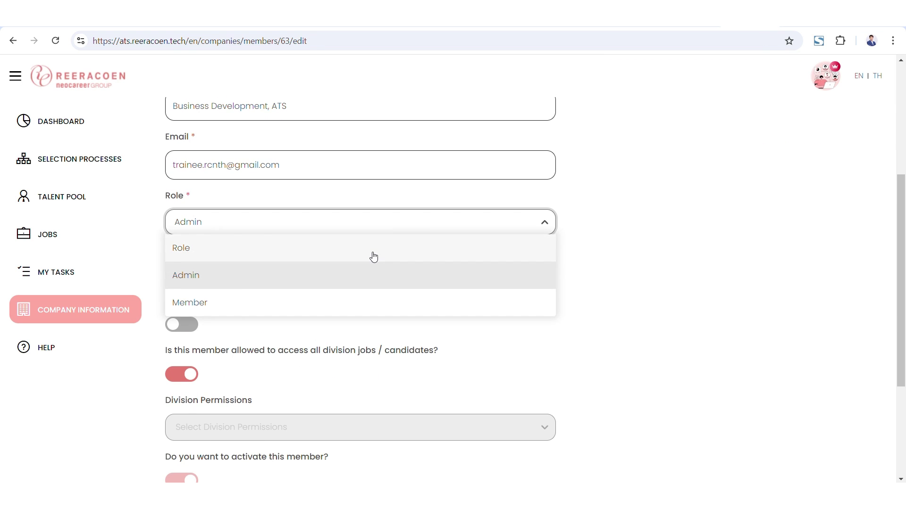
left_click(374, 258)
left_click(433, 228)
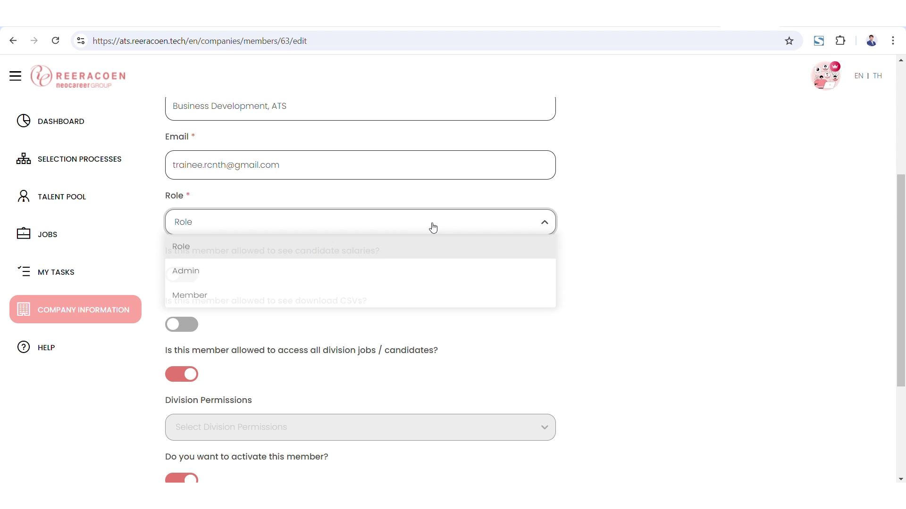
left_click(420, 304)
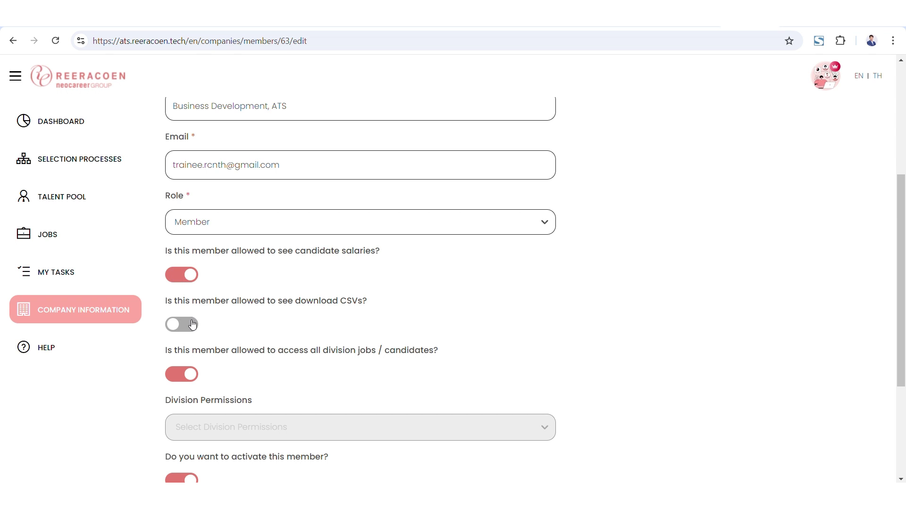
scroll(518, 343, "down", 1)
scroll(520, 345, "down", 3)
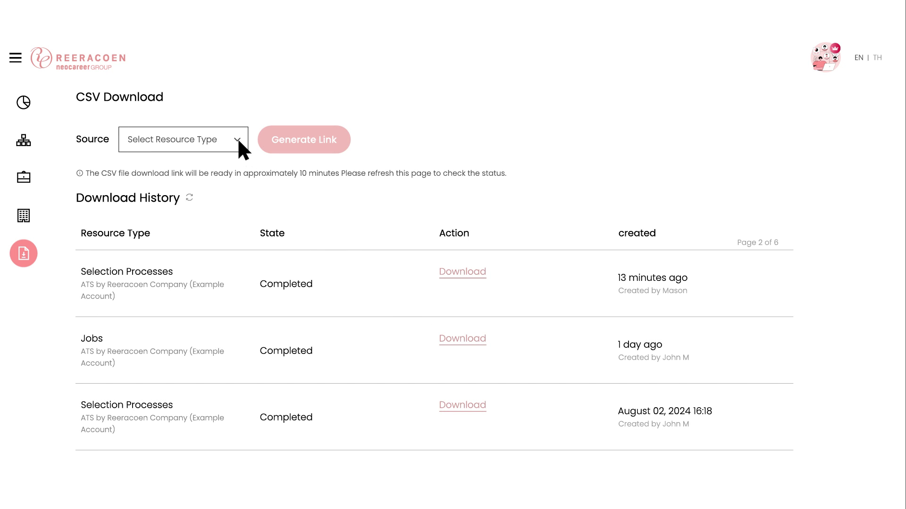
Select Jobs as the CSV export source and generate its download link.
left_click(238, 141)
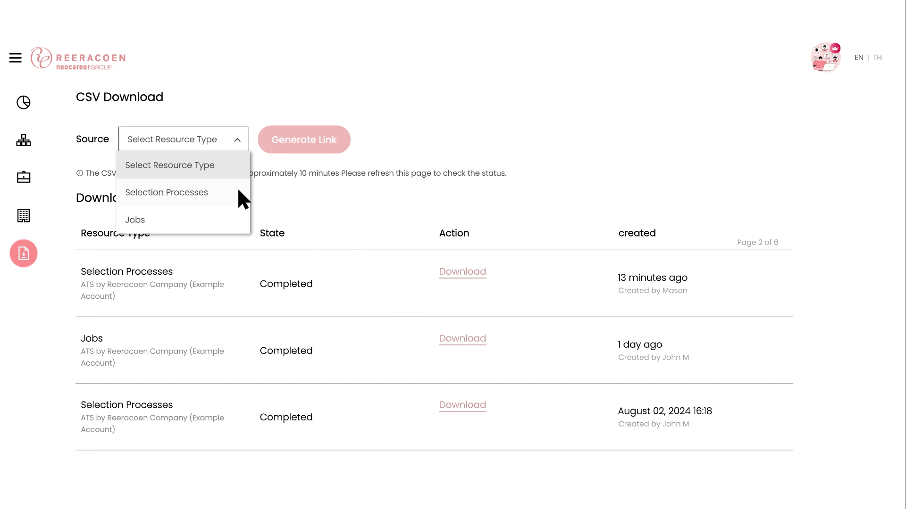
left_click(238, 220)
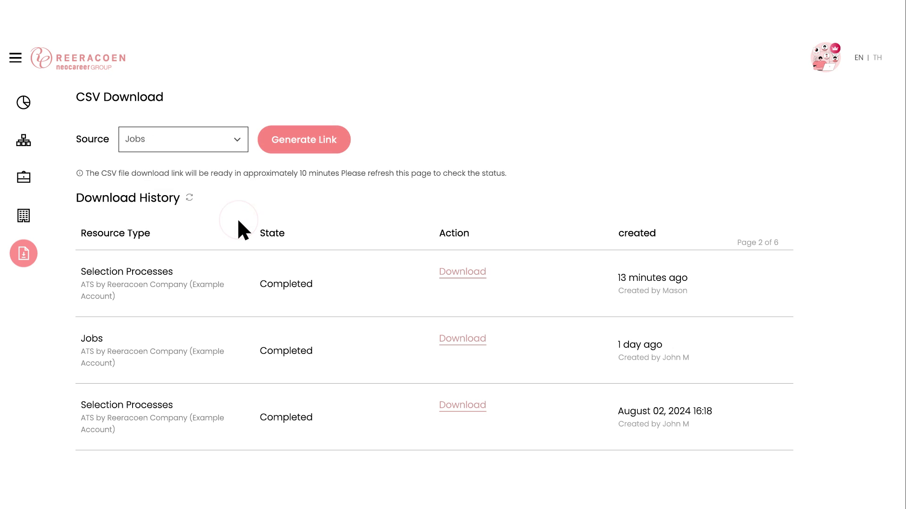
left_click(337, 149)
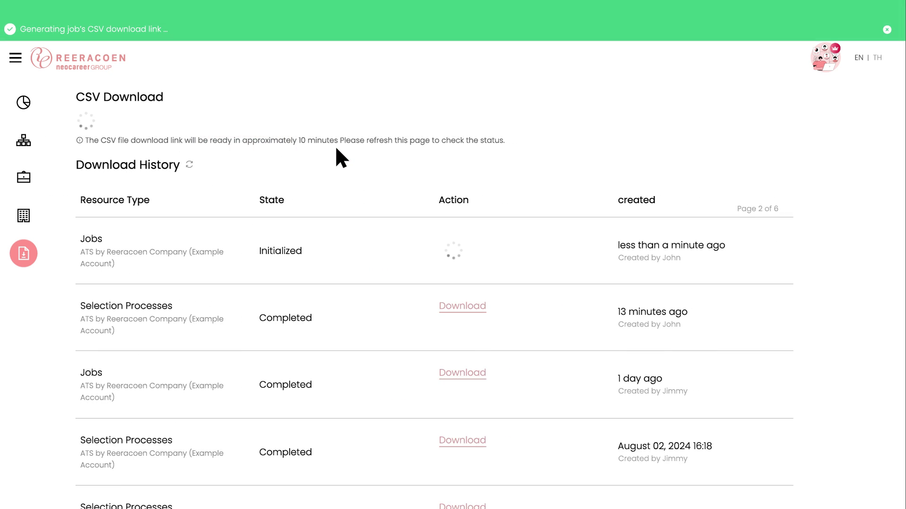
scroll(336, 149, "down", 2)
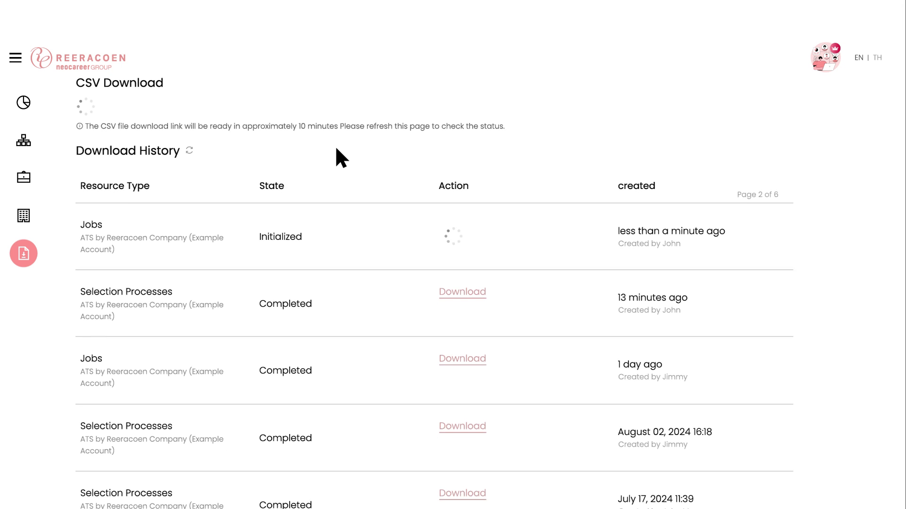
scroll(335, 149, "down", 2)
scroll(336, 149, "down", 2)
scroll(336, 149, "down", 1)
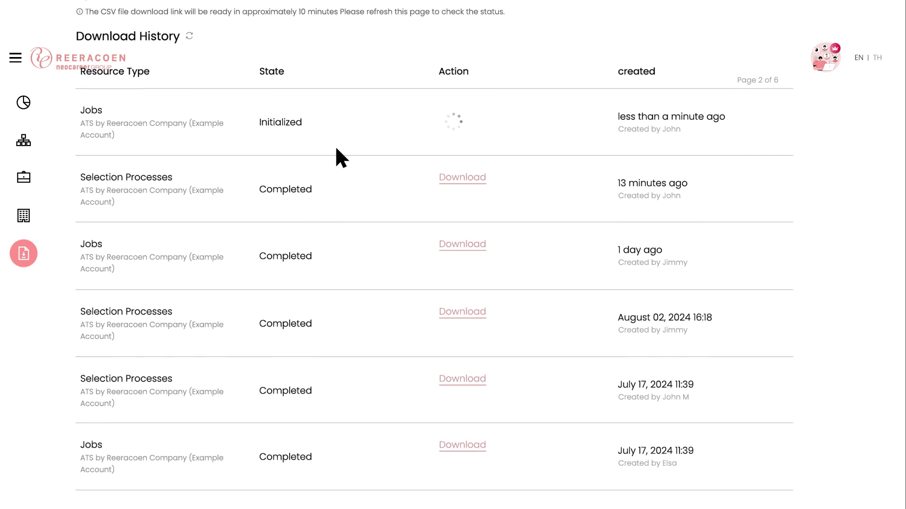